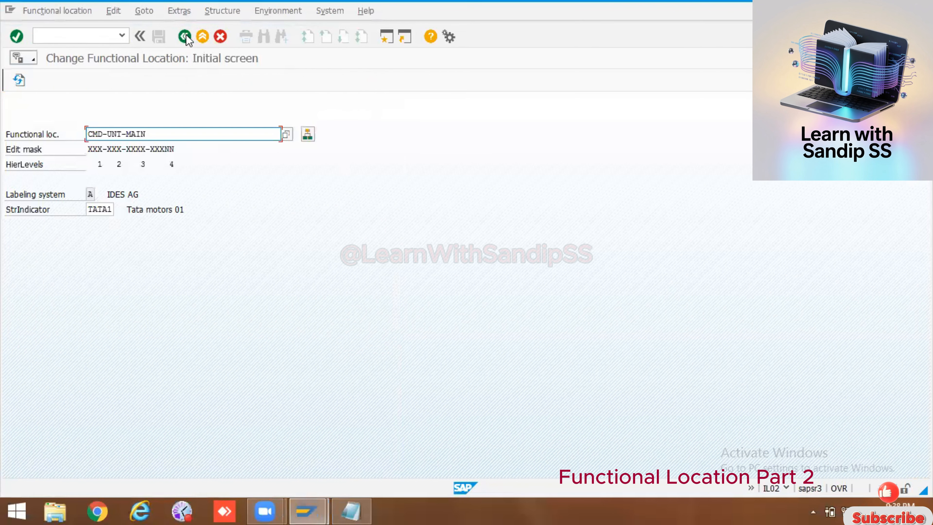
- Open functional location TA1 for changing, taking its label from the PM notes in Notepad
{"action": "left_click", "coordinate": [349, 510]}
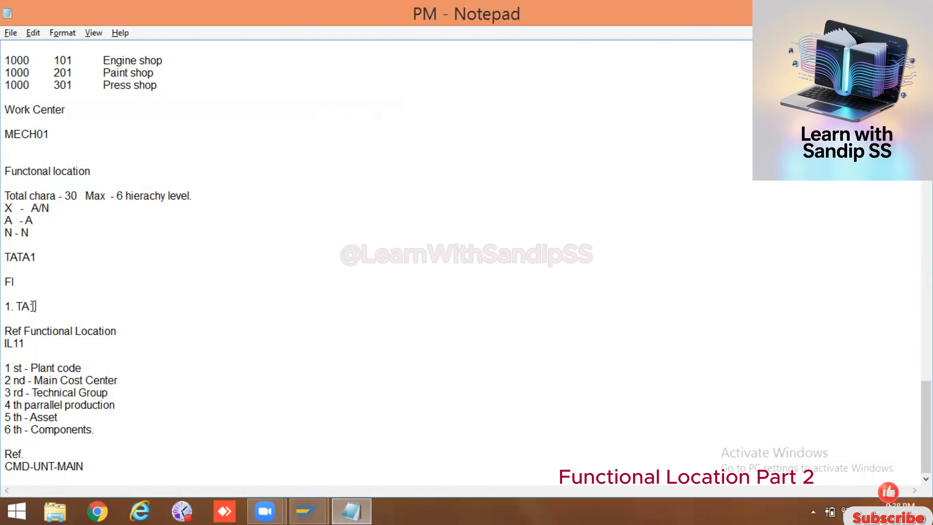
{"action": "left_click_drag", "start_coordinate": [33, 306], "coordinate": [20, 307]}
{"action": "key", "text": "alt+Tab"}
{"action": "left_click_drag", "start_coordinate": [155, 134], "coordinate": [72, 132]}
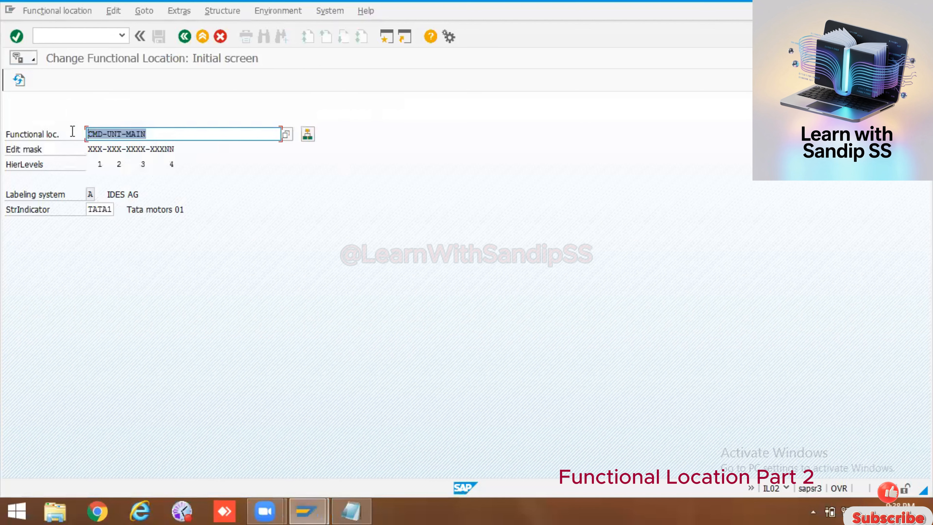
{"action": "type", "text": "TA1"}
{"action": "key", "text": "Return"}
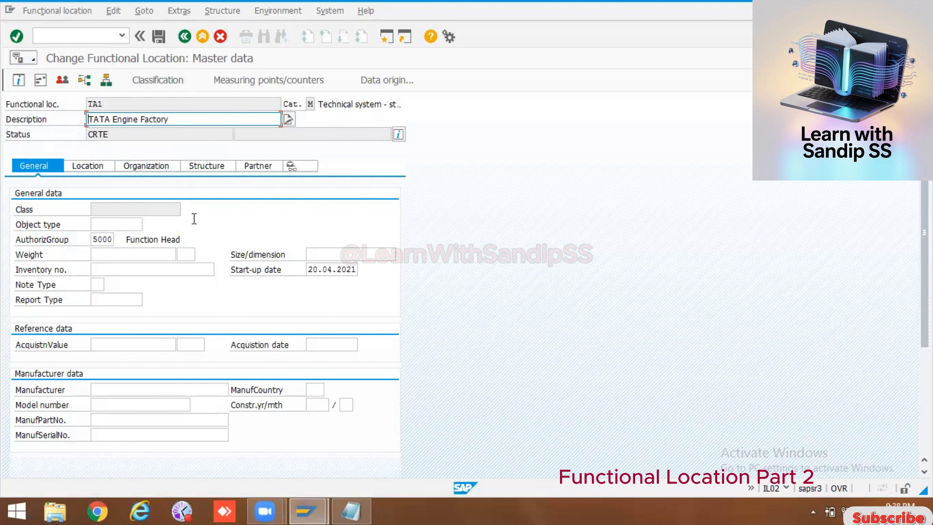
- Review the location and structure data of functional location TA1, returning to its general data
{"action": "left_click", "coordinate": [102, 167]}
{"action": "left_click", "coordinate": [134, 166]}
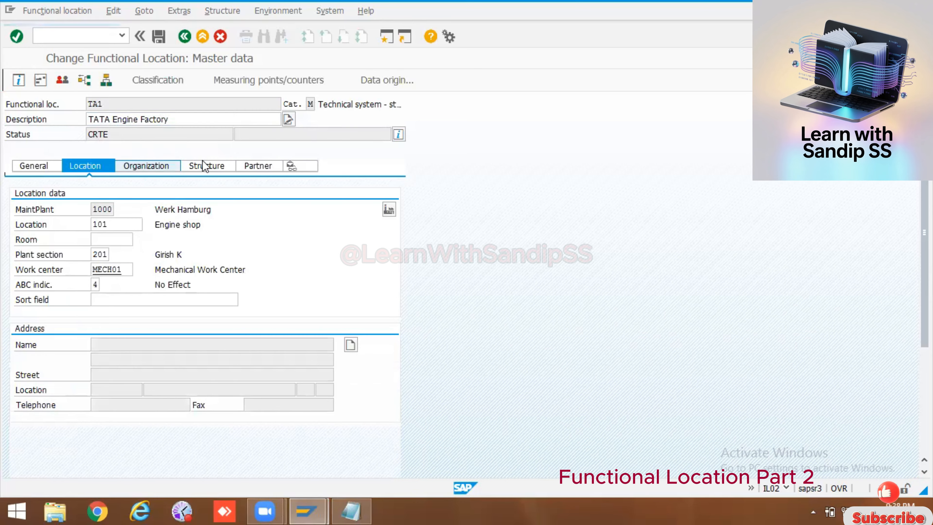
{"action": "left_click", "coordinate": [208, 166]}
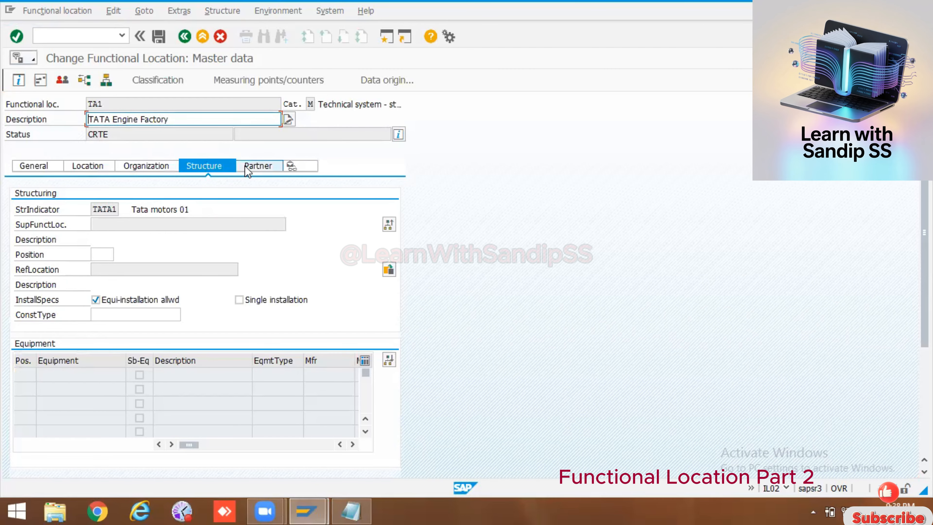
{"action": "left_click", "coordinate": [37, 165]}
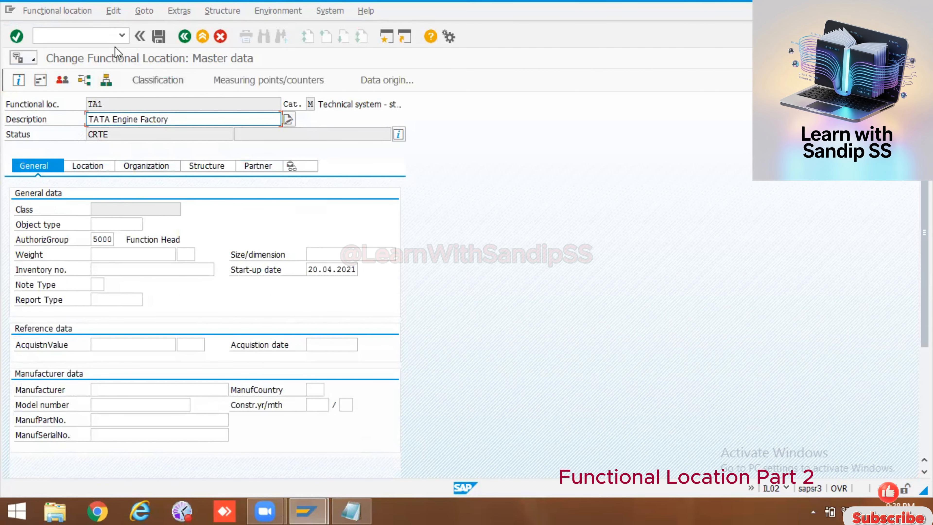
- View TA1's alternative labels overview and the change form for its IDES AG label, leaving without entering a new label
{"action": "left_click", "coordinate": [79, 13]}
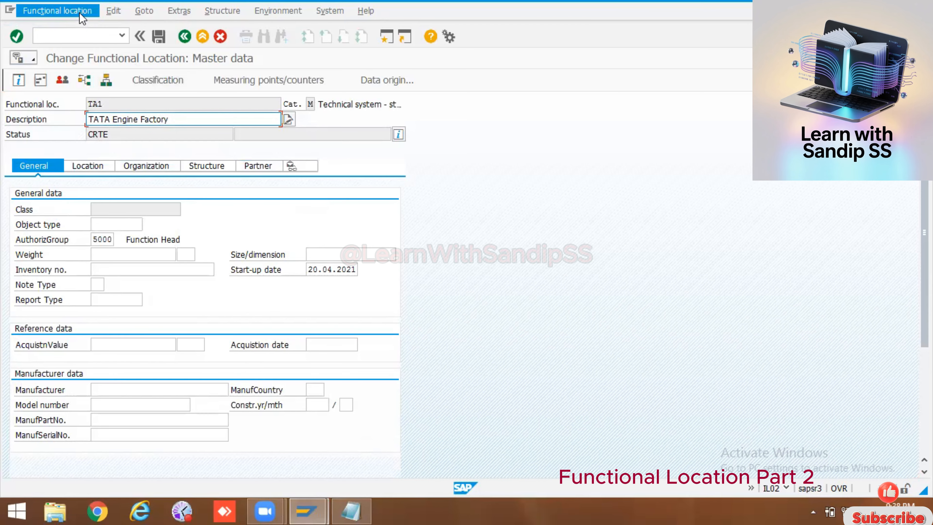
{"action": "left_click", "coordinate": [166, 13]}
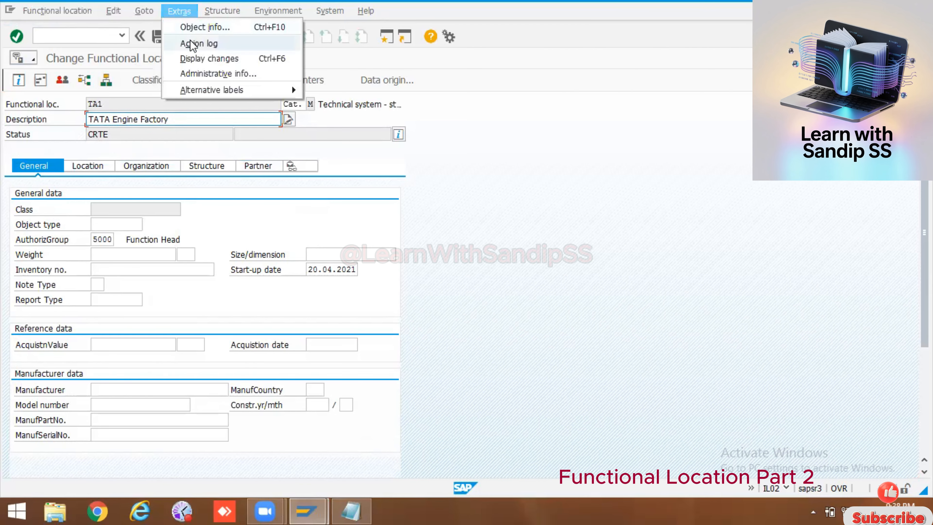
{"action": "mouse_move", "coordinate": [208, 91]}
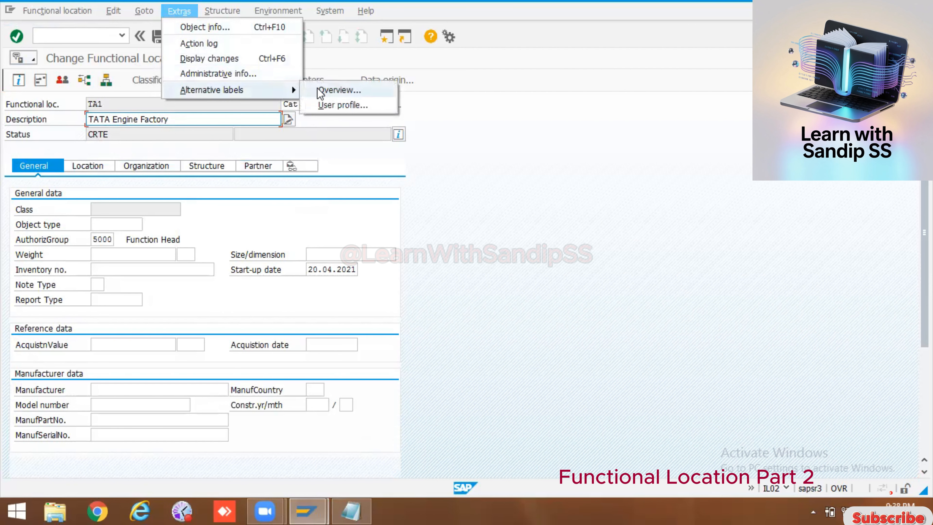
{"action": "left_click", "coordinate": [321, 90]}
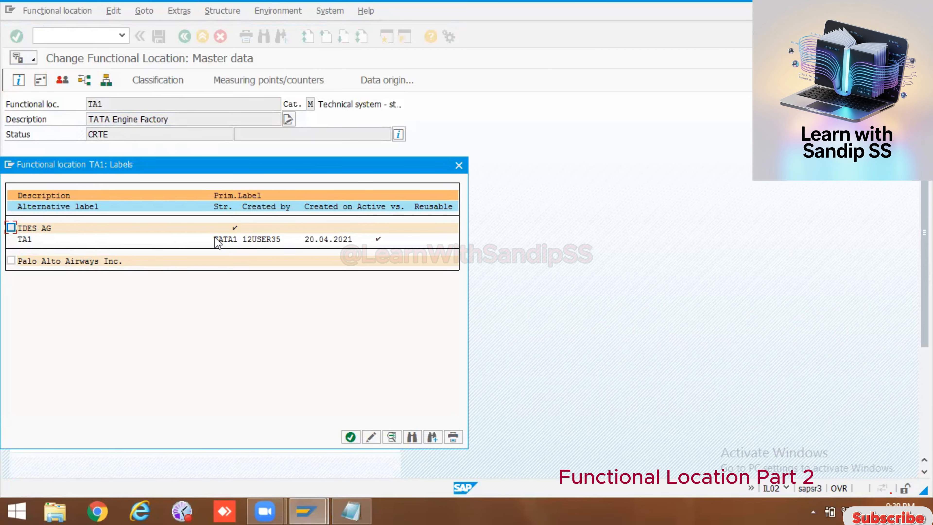
{"action": "left_click", "coordinate": [11, 227]}
{"action": "left_click", "coordinate": [372, 438]}
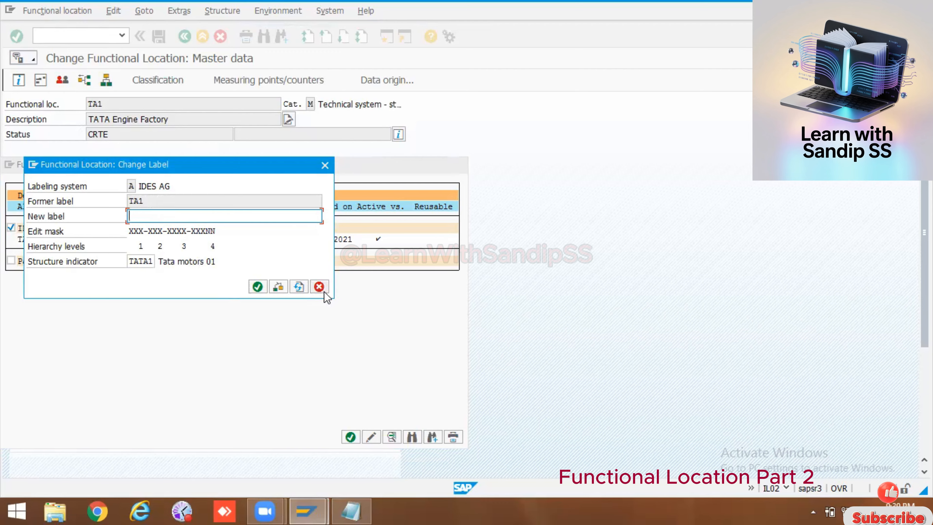
{"action": "left_click", "coordinate": [320, 285]}
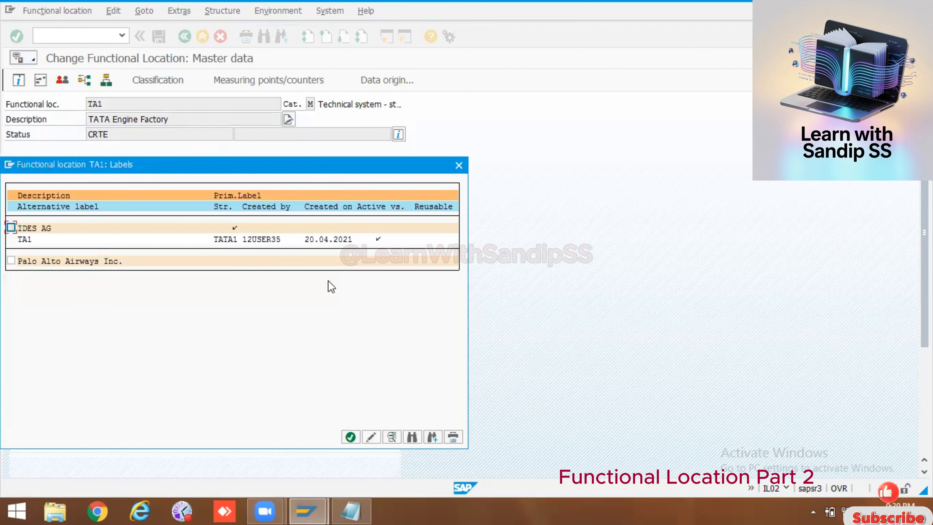
{"action": "left_click", "coordinate": [460, 165]}
{"action": "left_click", "coordinate": [185, 36]}
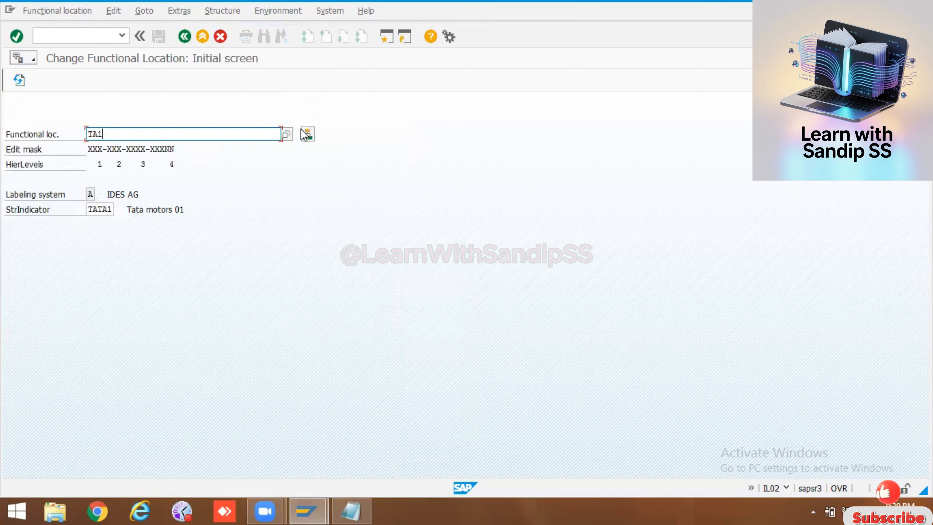
- View the structure list of TA1 with the assembly area's sublevel expanded, and return to the initial screen
{"action": "left_click", "coordinate": [308, 135]}
{"action": "left_click", "coordinate": [22, 147]}
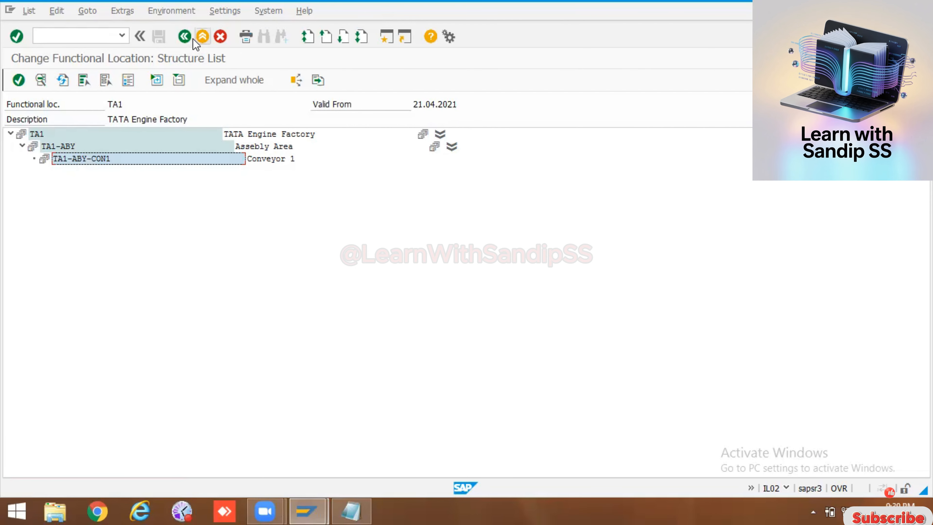
{"action": "left_click", "coordinate": [185, 37]}
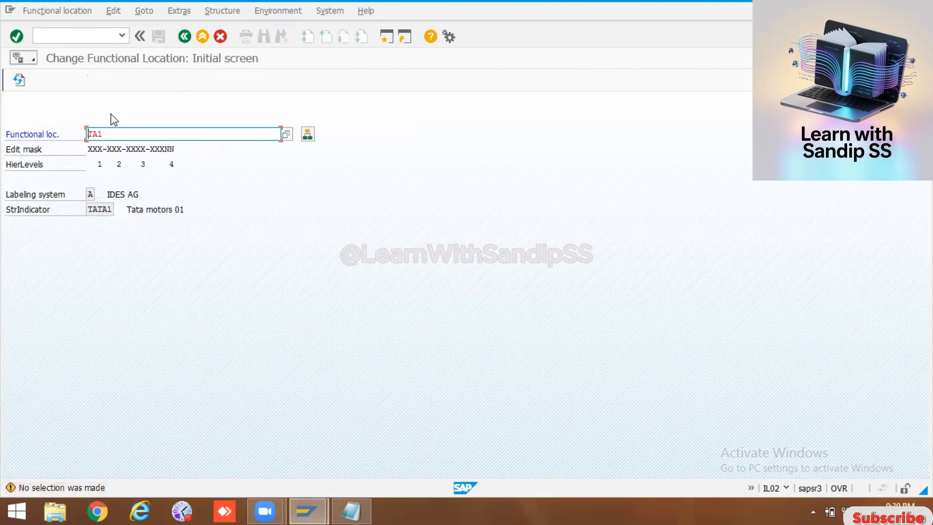
- Display the structure of functional location TA1-ABY-CON1, expanding it upwards
{"action": "left_click_drag", "start_coordinate": [113, 132], "coordinate": [76, 130]}
{"action": "type", "text": "TA1-ABY-CON1"}
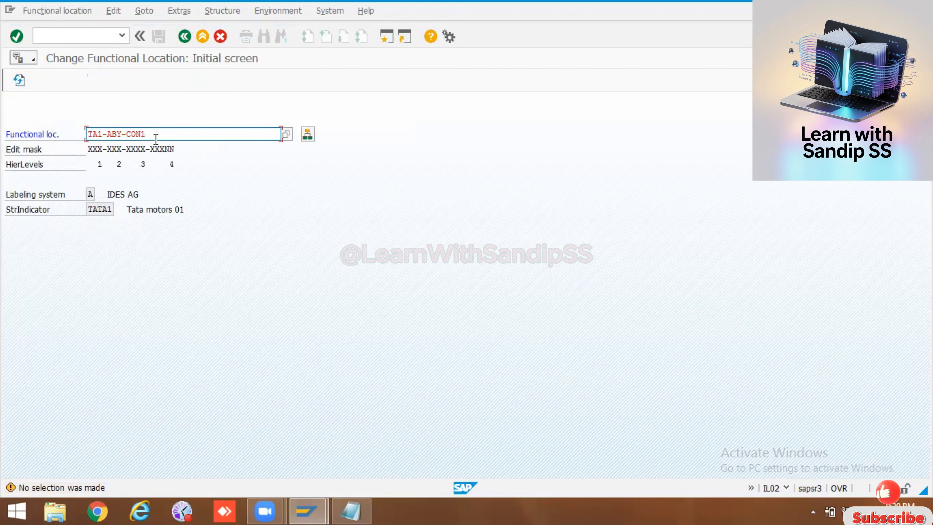
{"action": "key", "text": "F4"}
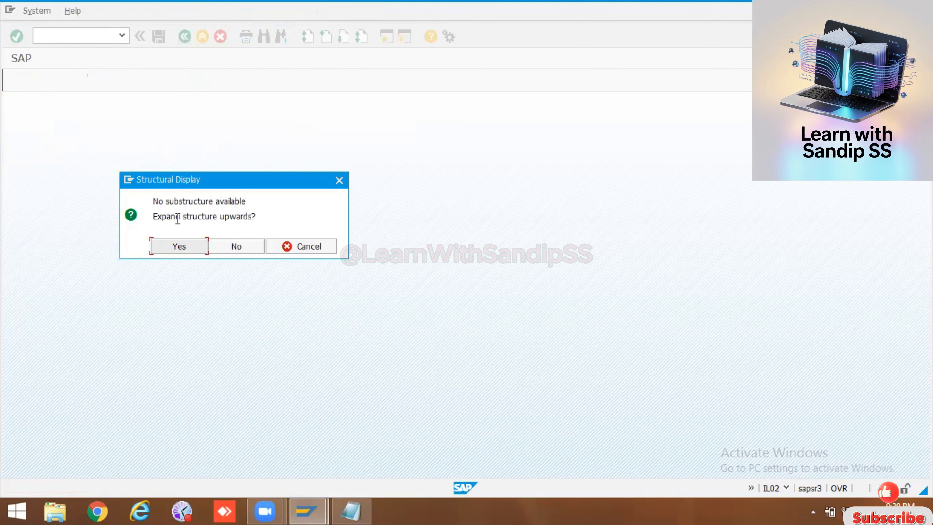
{"action": "left_click", "coordinate": [190, 246]}
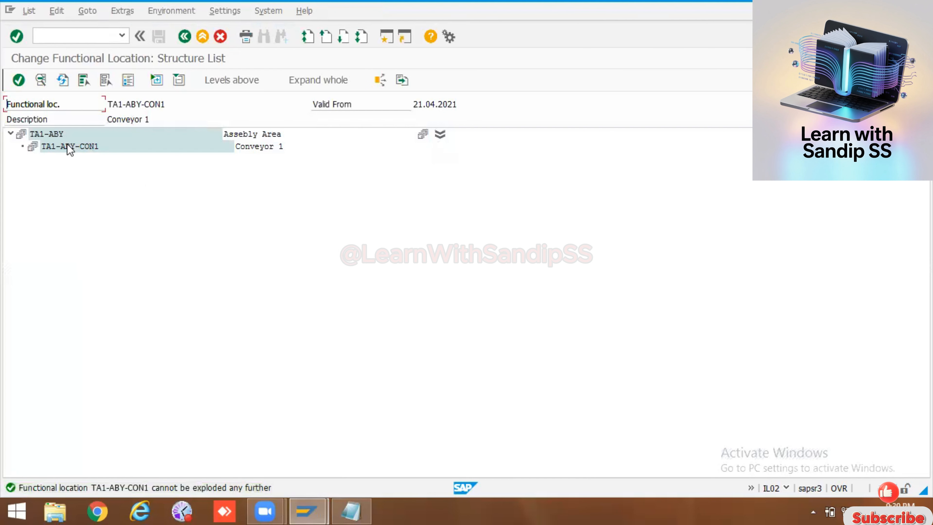
- Restart transaction IL02 and open functional location TA1-ABY-CON1 for changing
{"action": "left_click", "coordinate": [90, 32]}
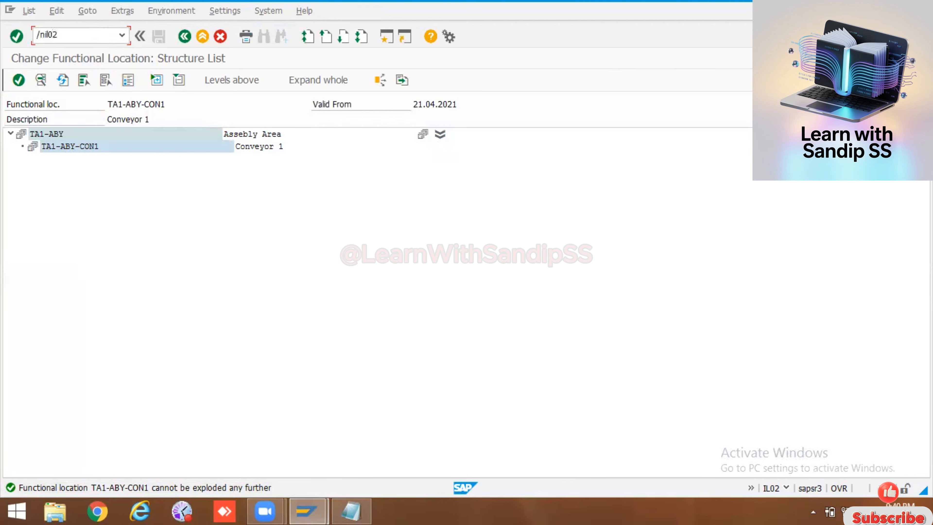
{"action": "key", "text": "Return"}
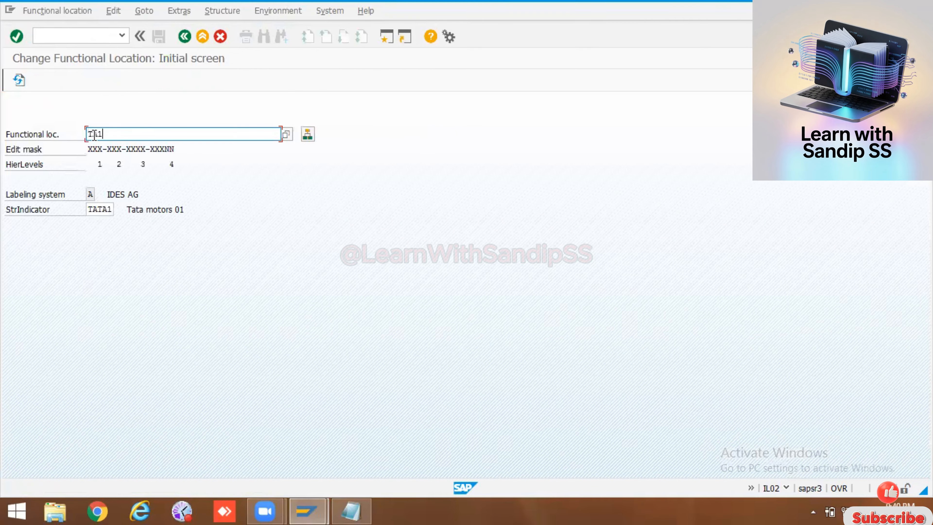
{"action": "double_click", "coordinate": [95, 134]}
{"action": "type", "text": "TA1-ABY-CON1"}
{"action": "key", "text": "Return"}
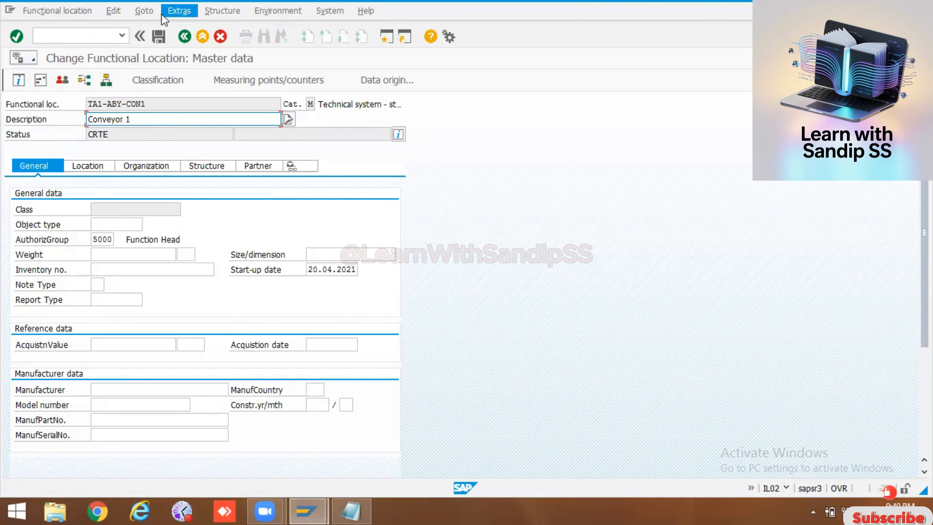
- Change the IDES AG label of the Conveyor 1 functional location to TA1-ABY-CON2 through its alternative labels overview
{"action": "left_click", "coordinate": [162, 15]}
{"action": "mouse_move", "coordinate": [221, 90]}
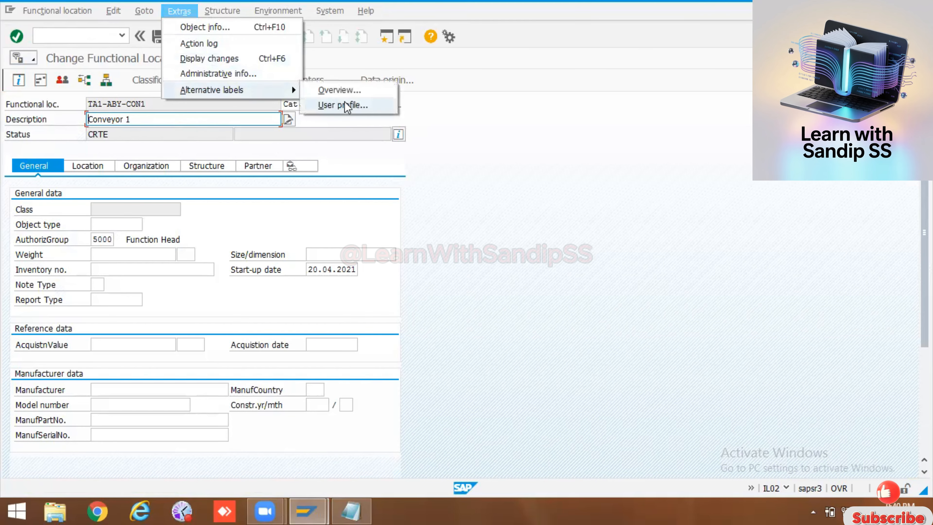
{"action": "left_click", "coordinate": [347, 90]}
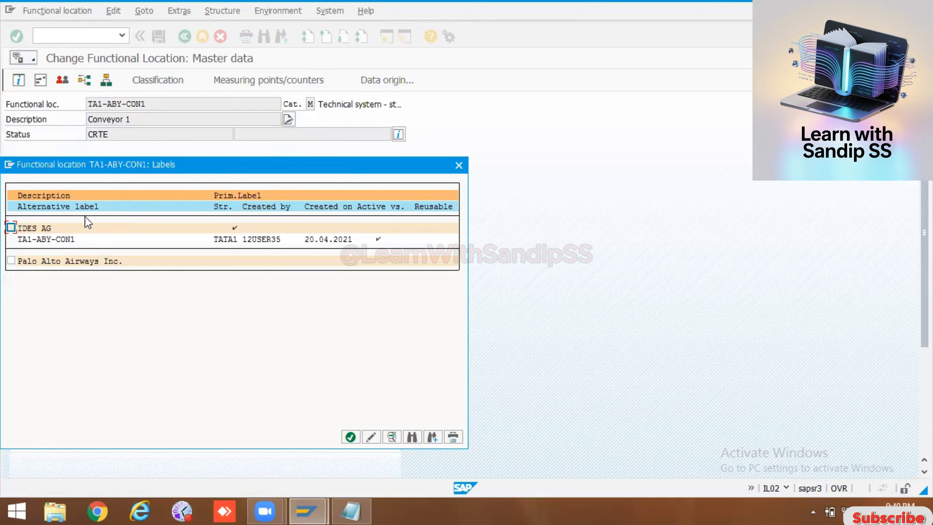
{"action": "left_click", "coordinate": [11, 227]}
{"action": "left_click", "coordinate": [371, 438]}
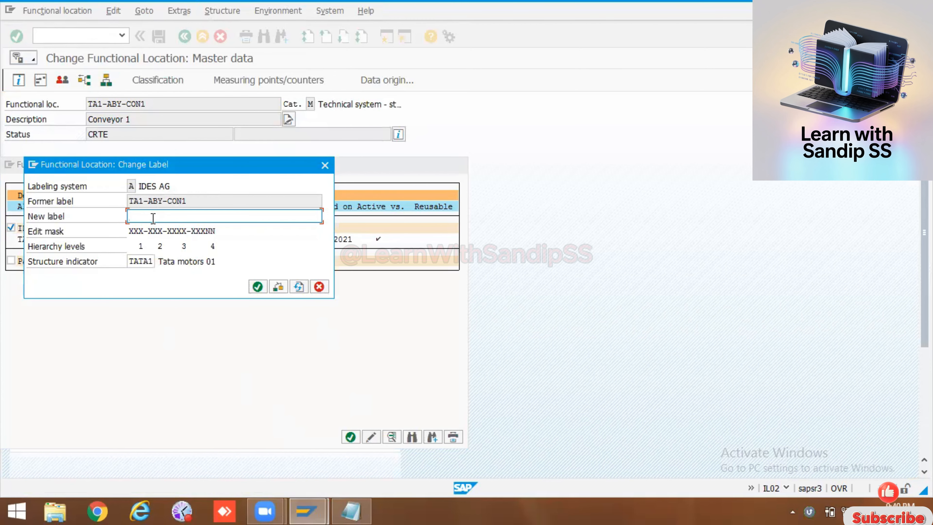
{"action": "type", "text": "TA1-ABY-CON1"}
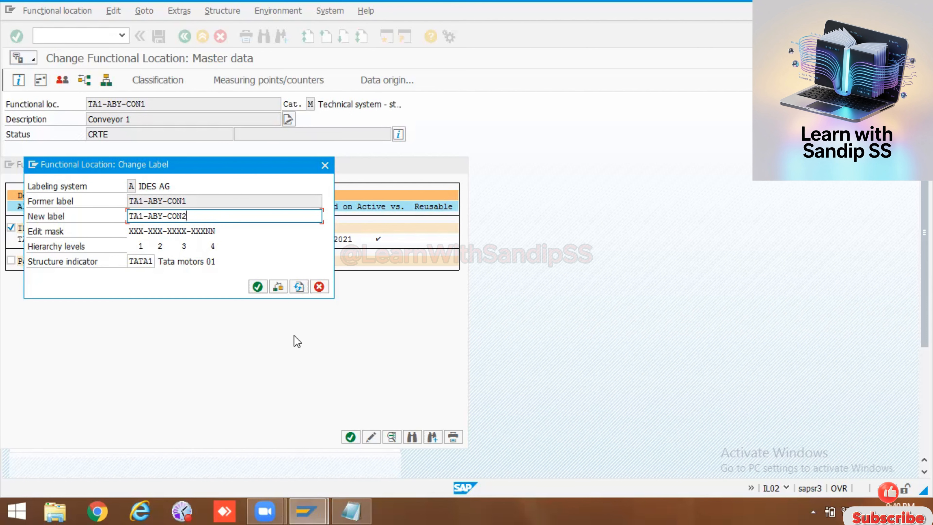
{"action": "left_click", "coordinate": [258, 287]}
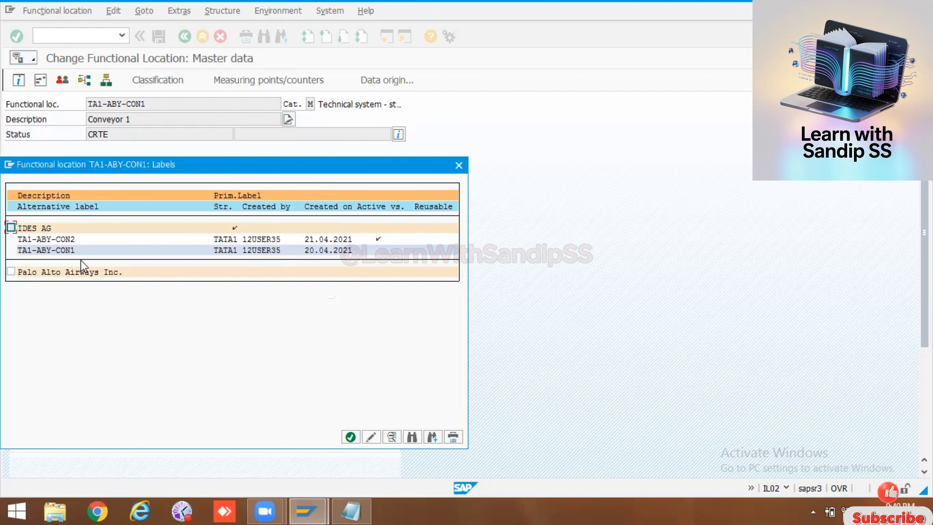
- Accept the alternative labels of Conveyor 1 and save the functional location
{"action": "left_click", "coordinate": [58, 243]}
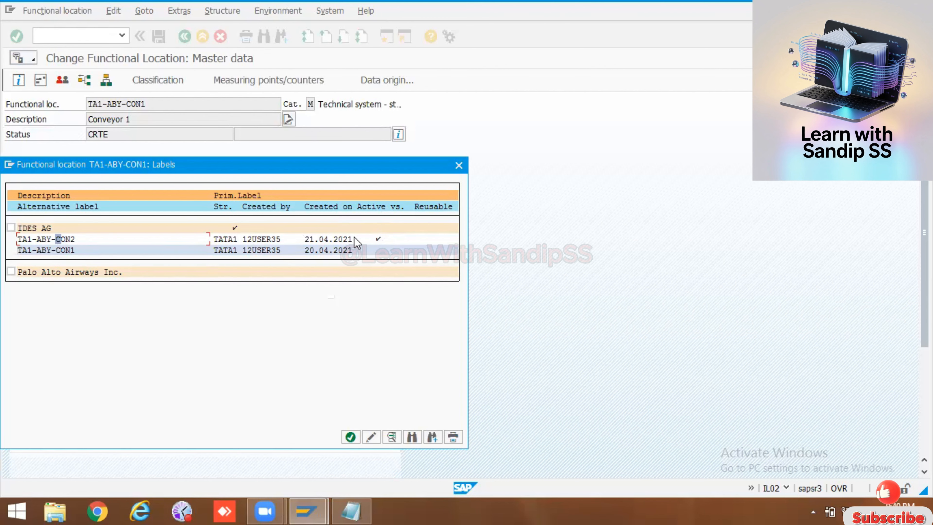
{"action": "left_click", "coordinate": [350, 437]}
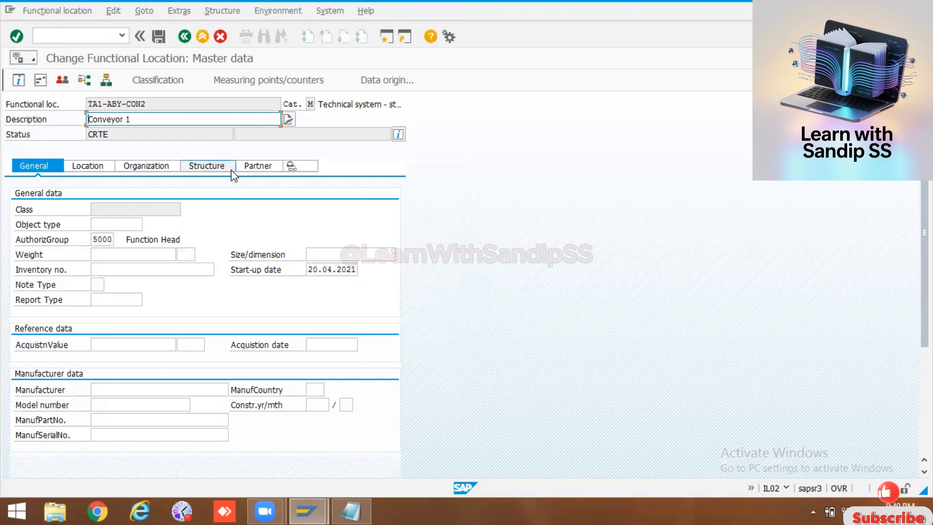
{"action": "left_click", "coordinate": [159, 40]}
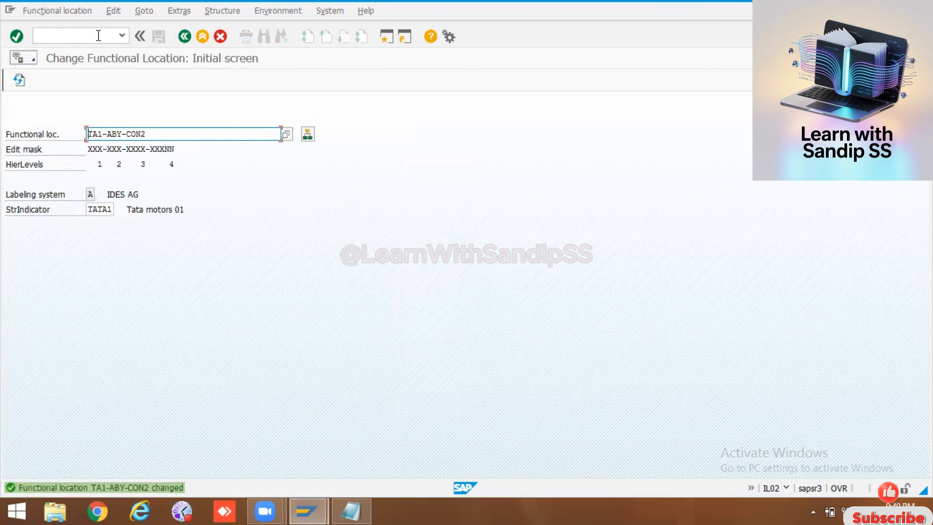
- Start transaction SPRO and display the SAP Reference IMG
{"action": "left_click", "coordinate": [98, 36]}
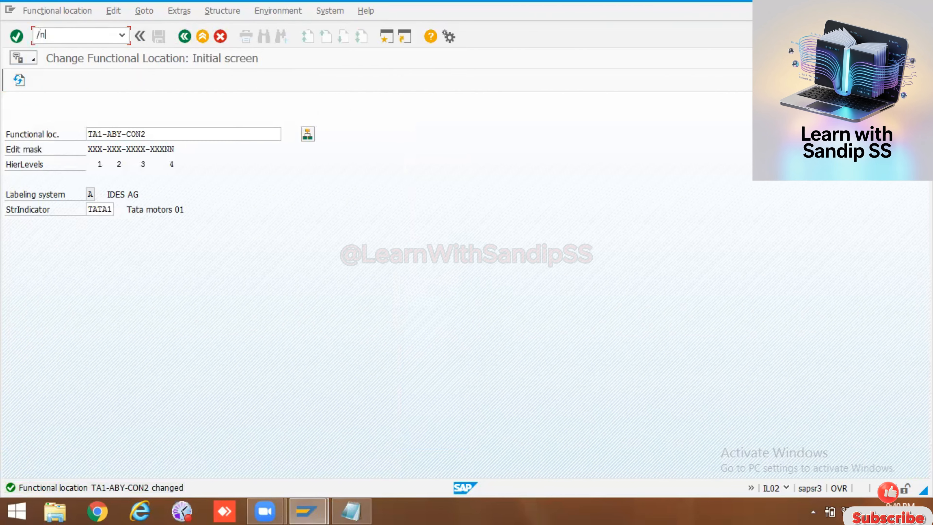
{"action": "type", "text": "/nspro"}
{"action": "key", "text": "Return"}
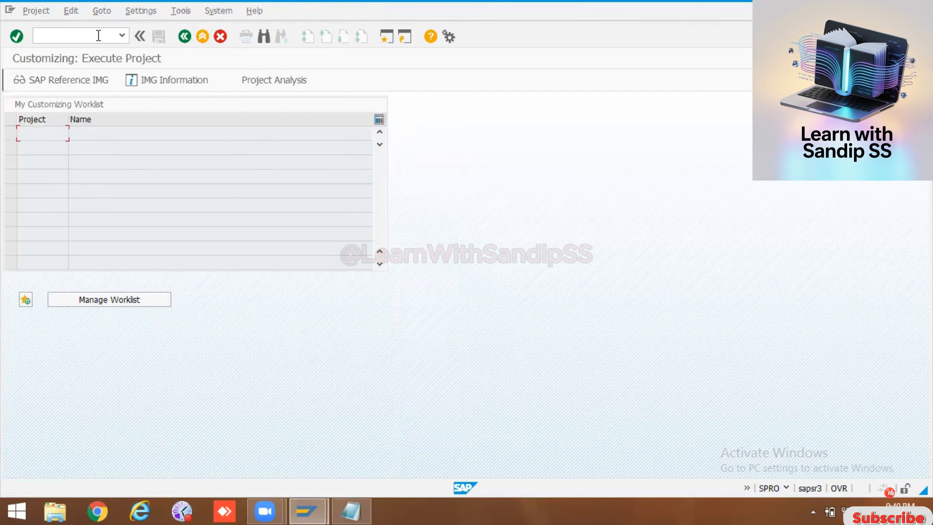
{"action": "left_click", "coordinate": [74, 78]}
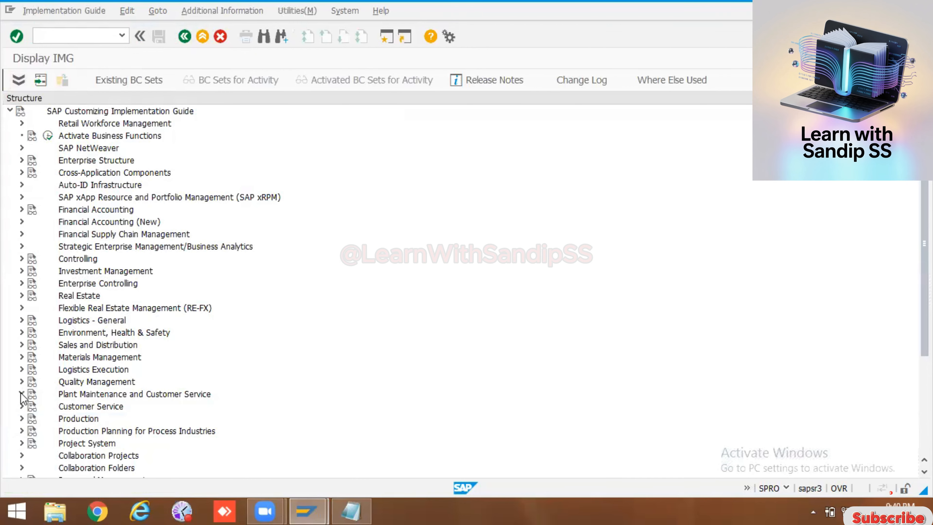
- Open the Activate Alternative Labeling activity for functional locations under Plant Maintenance and Customer Service, Master Data, Technical Objects
{"action": "left_click", "coordinate": [21, 395]}
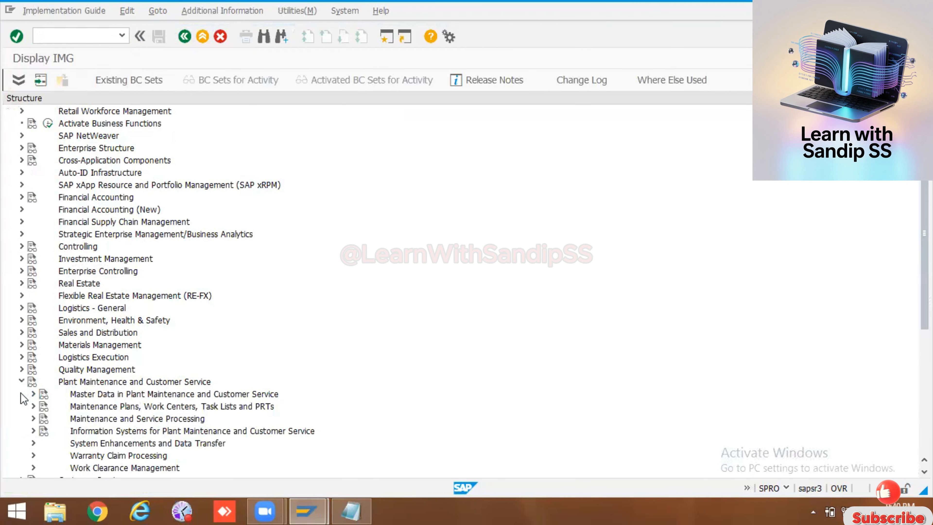
{"action": "left_click", "coordinate": [33, 395]}
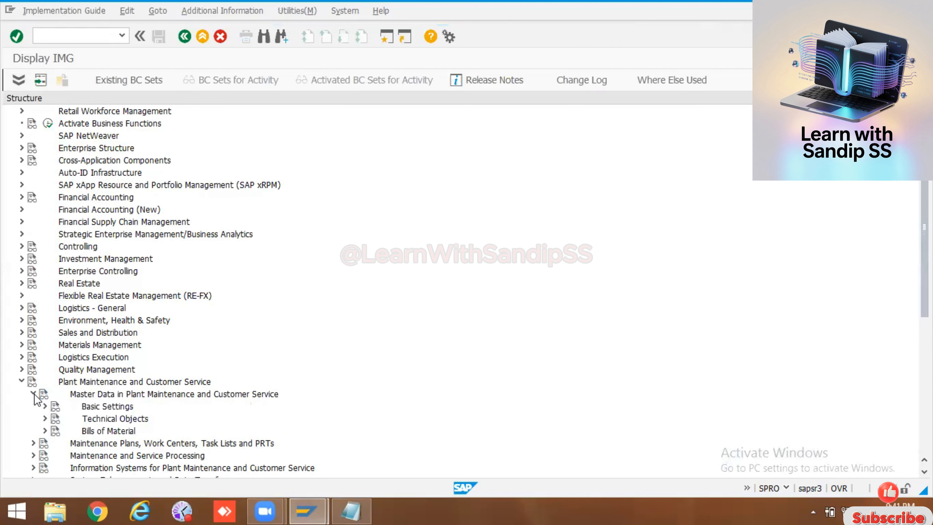
{"action": "left_click", "coordinate": [45, 418]}
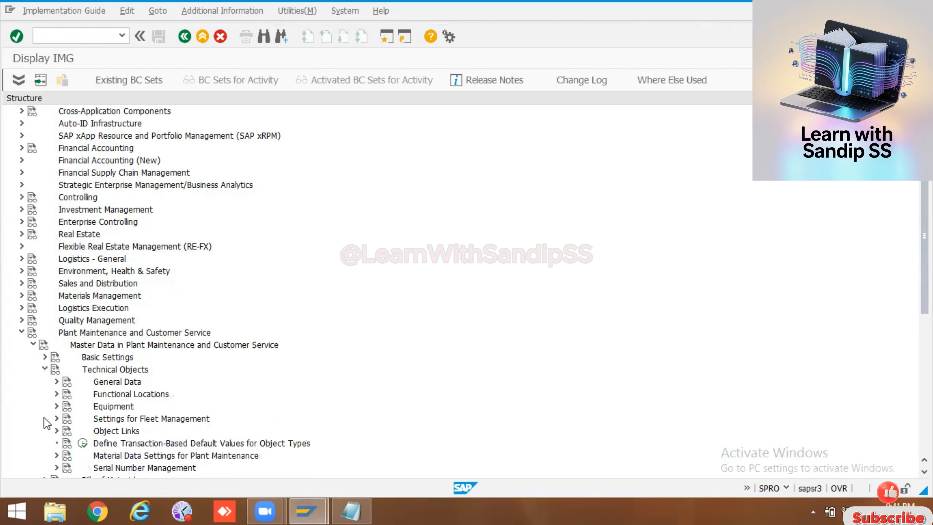
{"action": "left_click", "coordinate": [56, 394]}
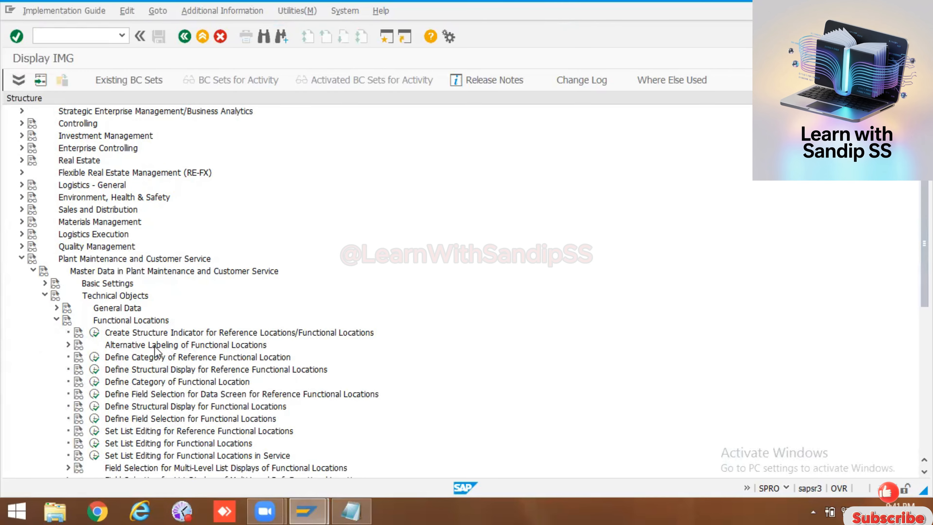
{"action": "left_click", "coordinate": [67, 346]}
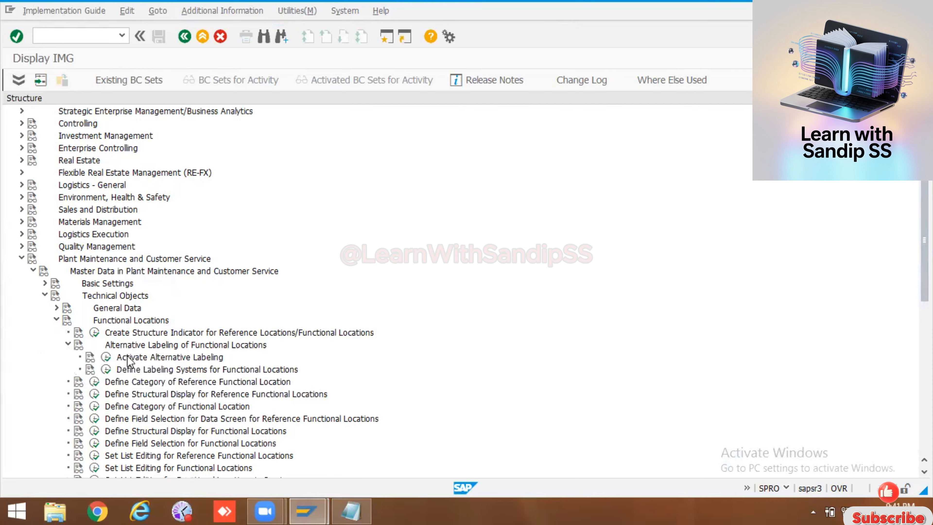
{"action": "left_click", "coordinate": [105, 357]}
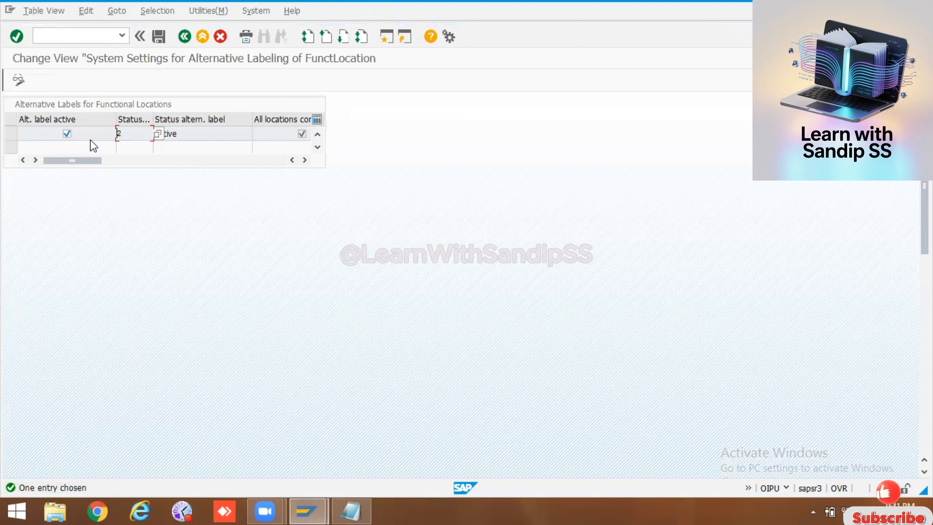
- Deactivate alternative labeling for functional locations and save the setting to the PM Training customizing request
{"action": "left_click", "coordinate": [188, 132]}
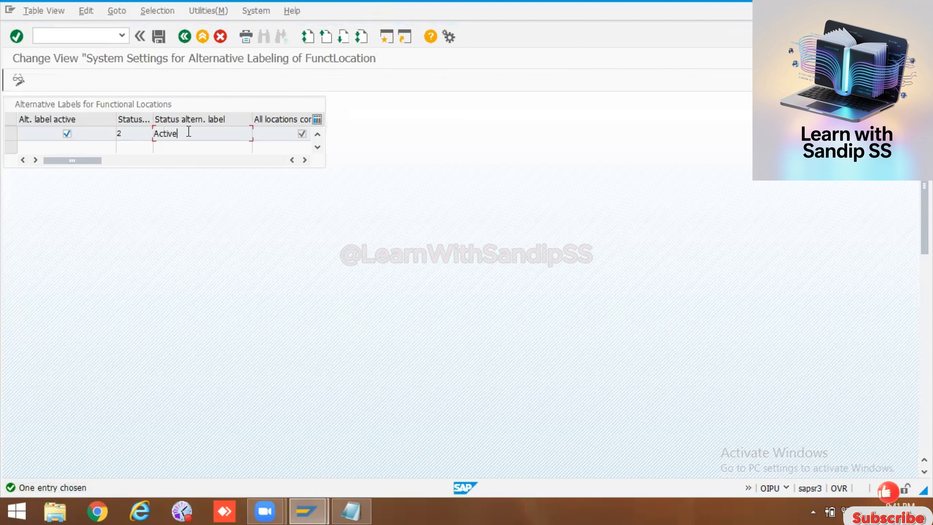
{"action": "left_click", "coordinate": [66, 134]}
{"action": "left_click", "coordinate": [158, 36]}
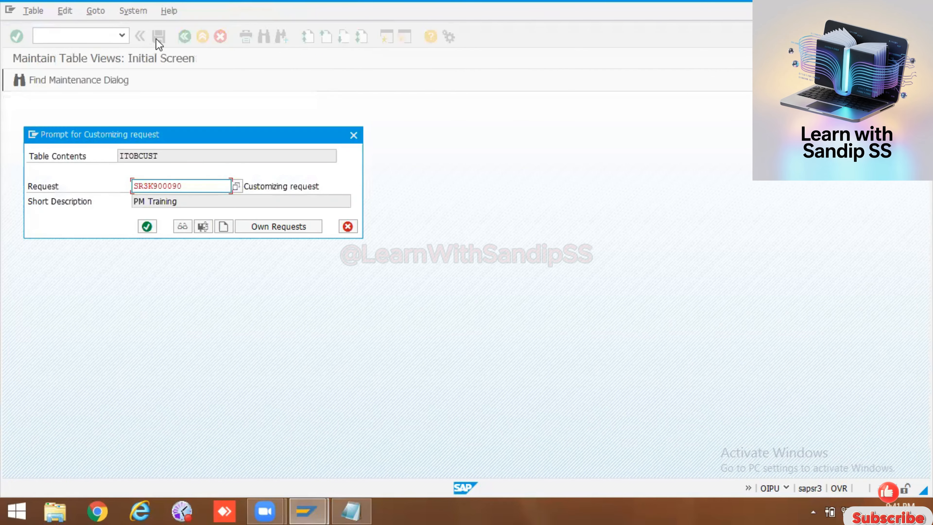
{"action": "left_click", "coordinate": [148, 224]}
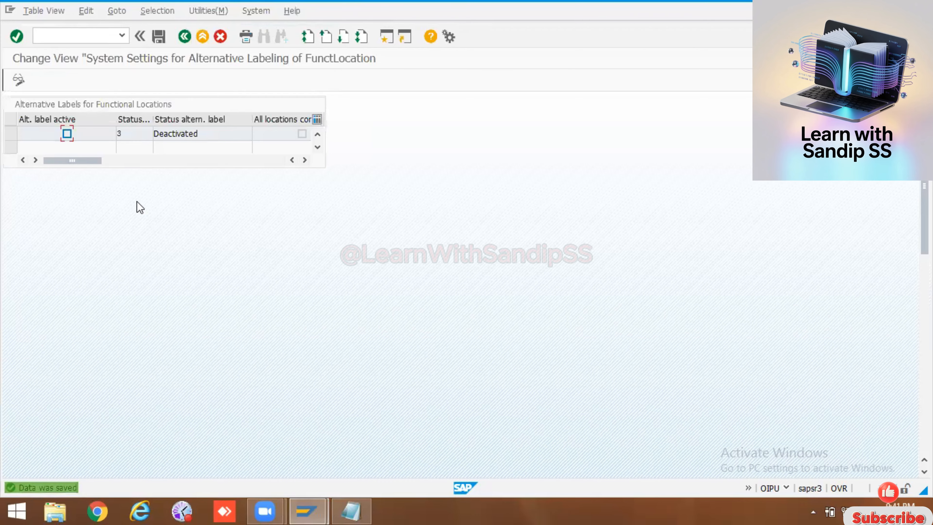
- Leave the customizing activity and open functional location TA1-ABY-CON2 for changing in transaction IL02
{"action": "left_click", "coordinate": [86, 36]}
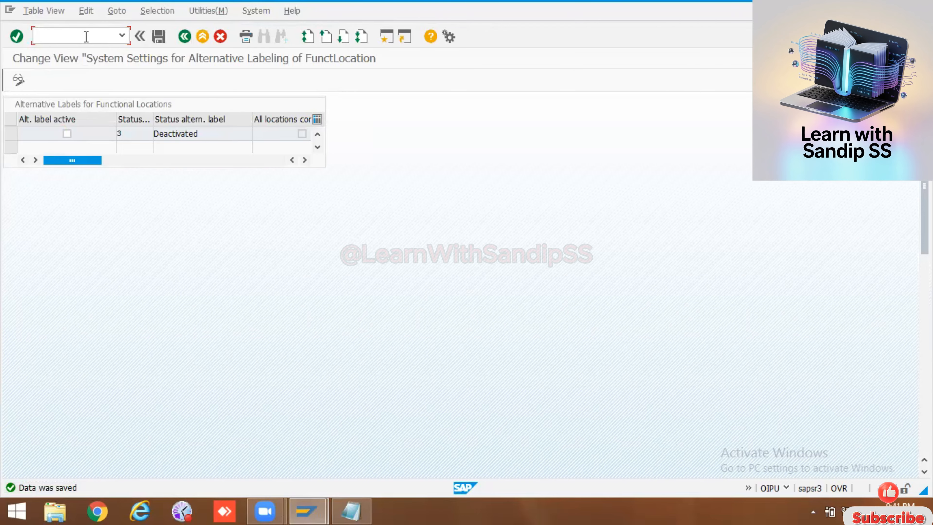
{"action": "left_click", "coordinate": [185, 37]}
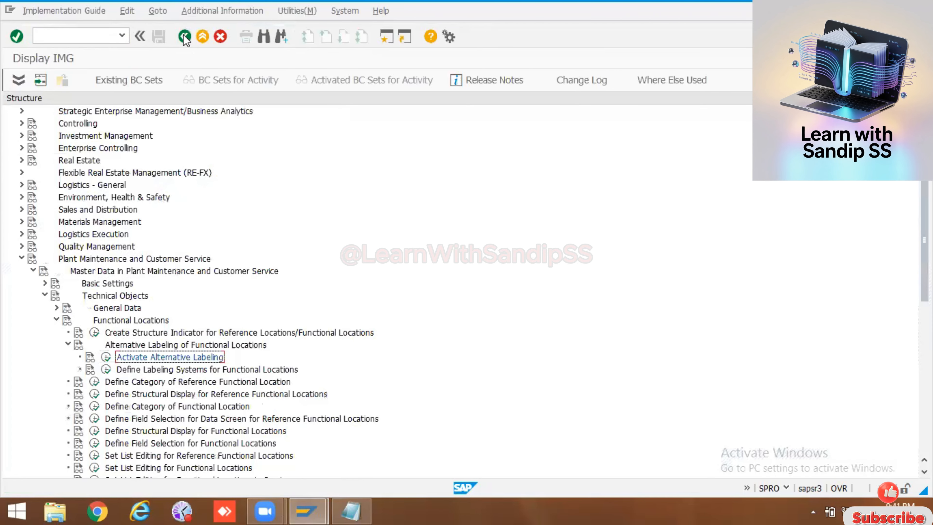
{"action": "left_click", "coordinate": [185, 37]}
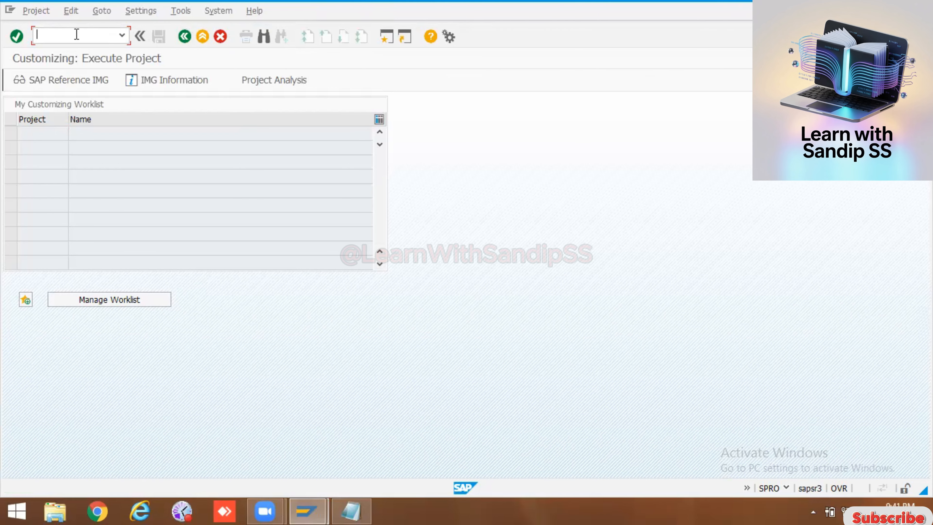
{"action": "type", "text": "/nil02"}
{"action": "key", "text": "Return"}
{"action": "key", "text": "Return"}
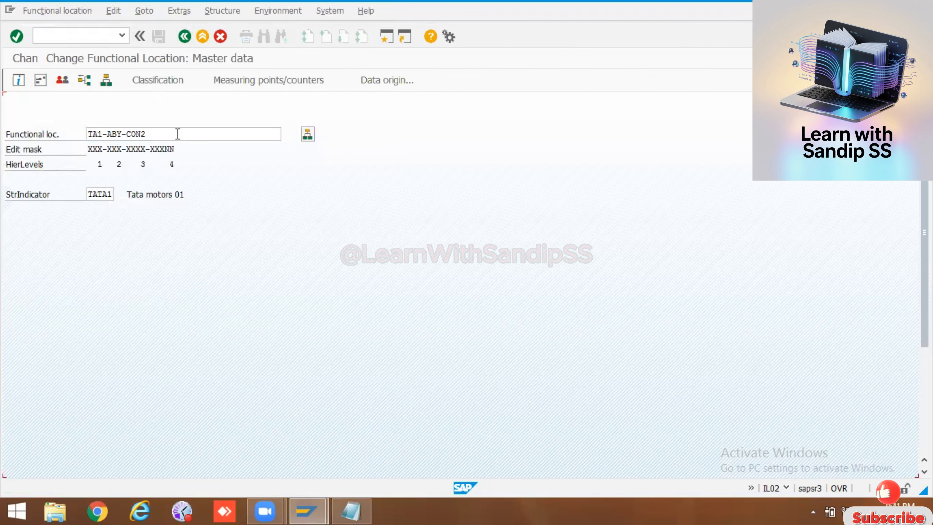
- Check whether the alternative labels options are available for functional location TA1-ABY-CON2, and exit the change transaction
{"action": "left_click", "coordinate": [180, 10]}
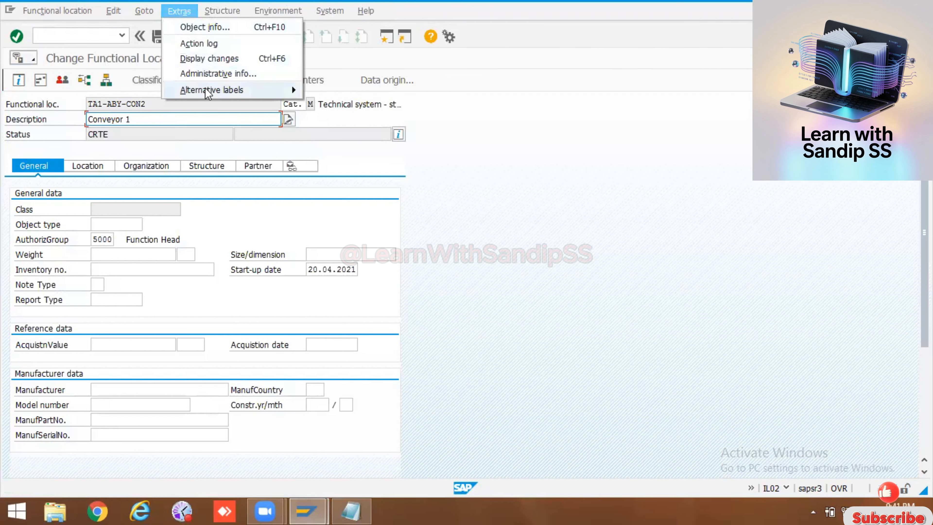
{"action": "mouse_move", "coordinate": [207, 90]}
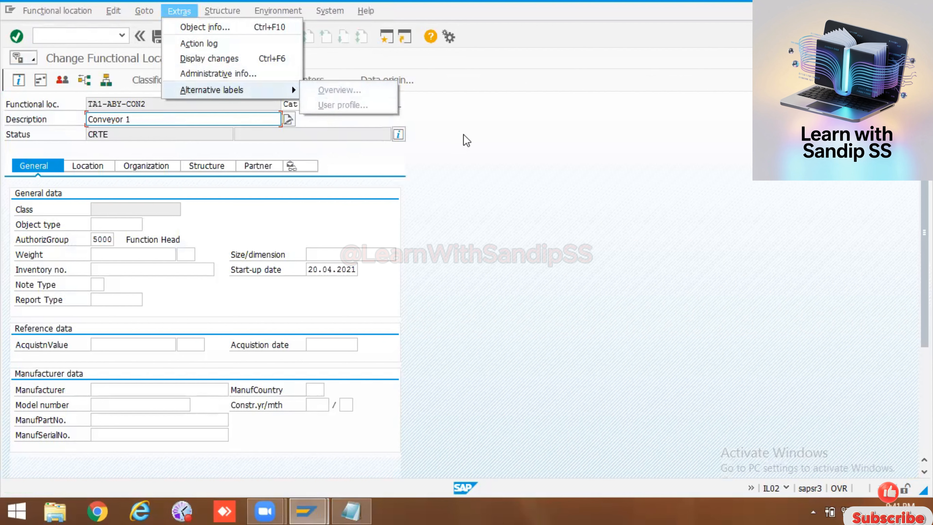
{"action": "left_click", "coordinate": [466, 141]}
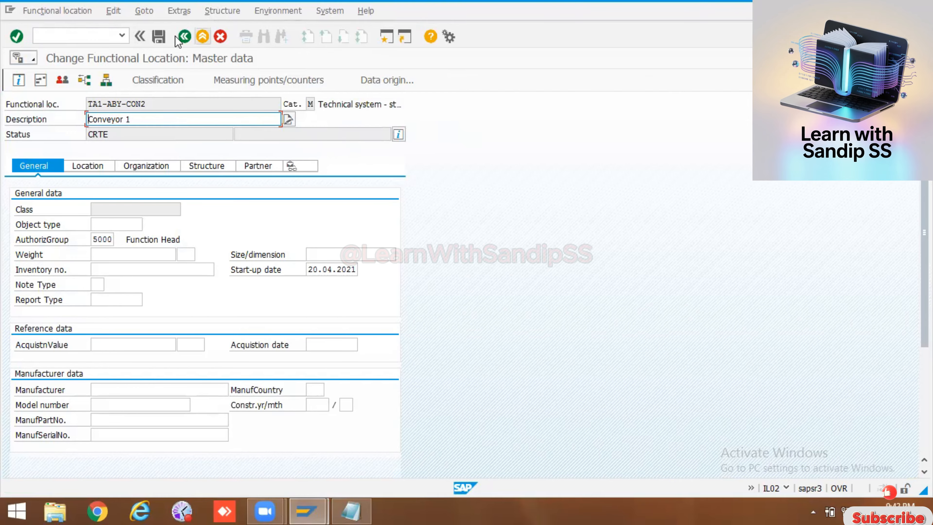
{"action": "left_click", "coordinate": [184, 37]}
{"action": "left_click", "coordinate": [185, 36]}
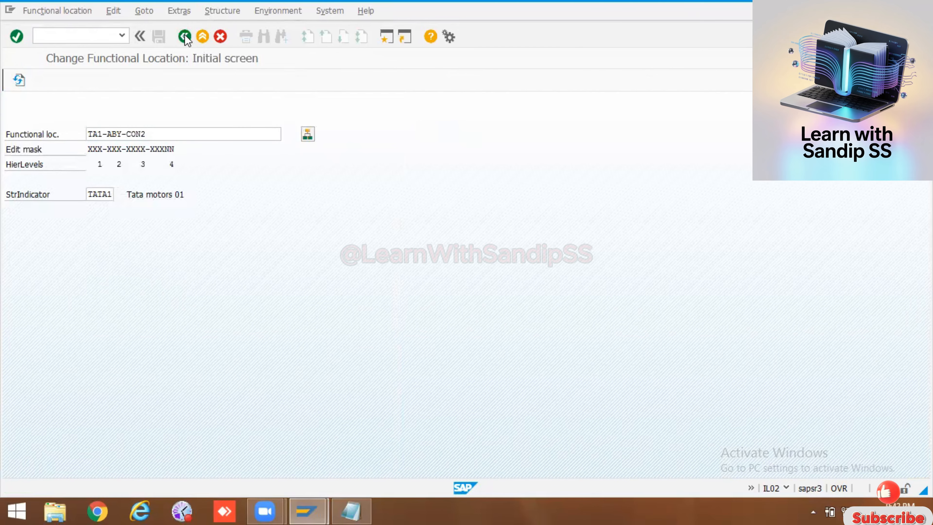
- Start transaction SPRO from SAP Easy Access and display the SAP Reference IMG
{"action": "left_click", "coordinate": [83, 36]}
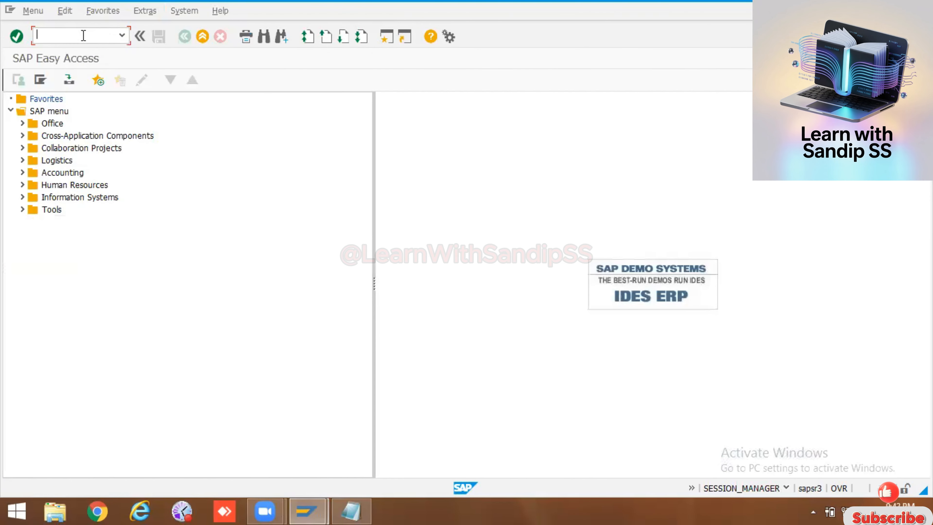
{"action": "type", "text": "spro"}
{"action": "key", "text": "Return"}
{"action": "left_click", "coordinate": [90, 81]}
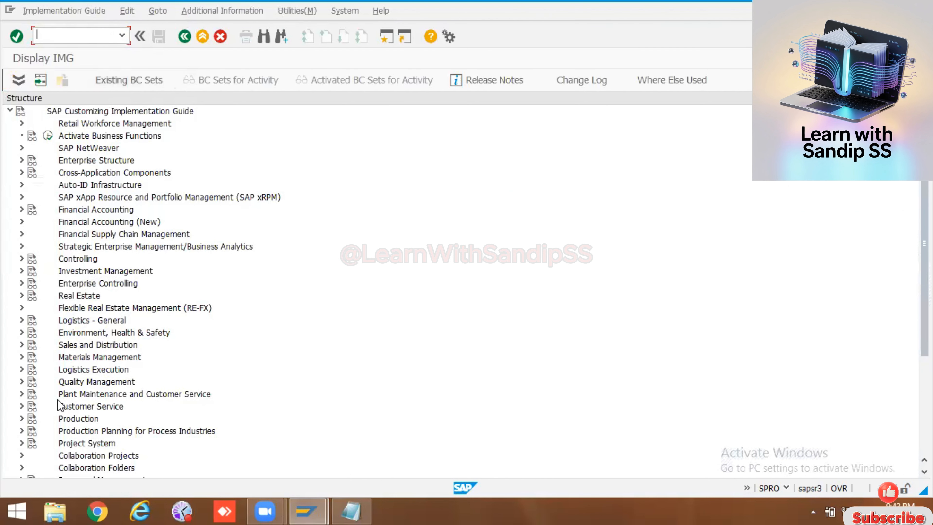
- Reopen the Activate Alternative Labeling activity in the functional locations customizing of Plant Maintenance and Customer Service
{"action": "left_click", "coordinate": [22, 393]}
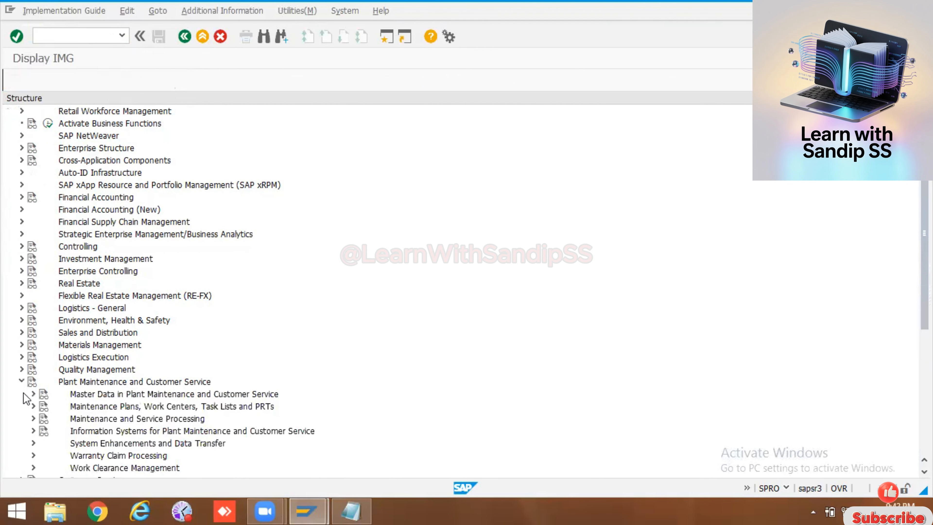
{"action": "left_click", "coordinate": [34, 394]}
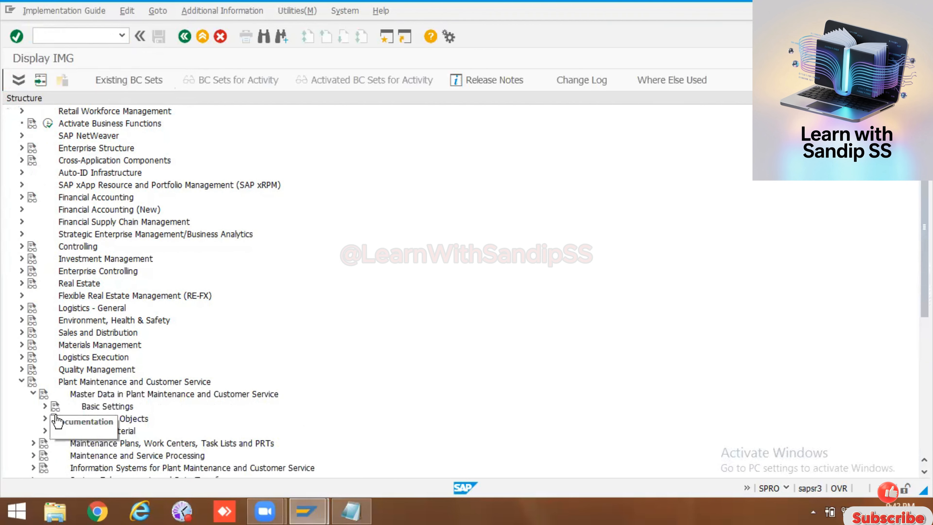
{"action": "left_click", "coordinate": [45, 419]}
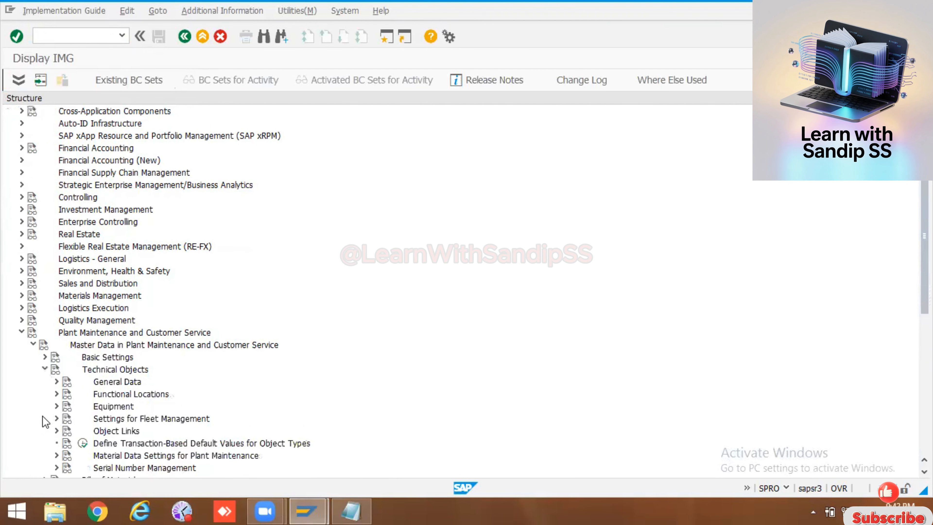
{"action": "left_click", "coordinate": [56, 394]}
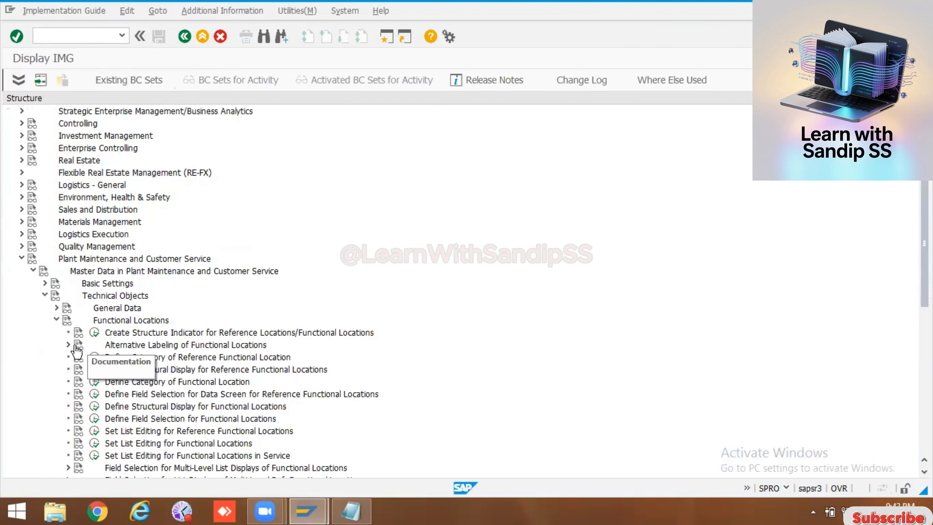
{"action": "left_click", "coordinate": [68, 345]}
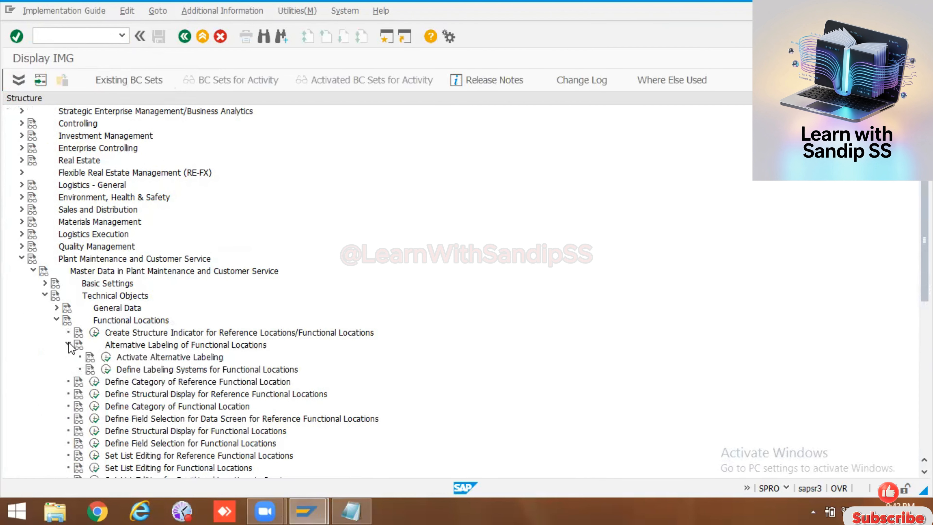
{"action": "left_click", "coordinate": [105, 357]}
- Activate alternative labeling for functional locations, save it to the PM Training customizing request, and return to the IMG
{"action": "left_click", "coordinate": [67, 134]}
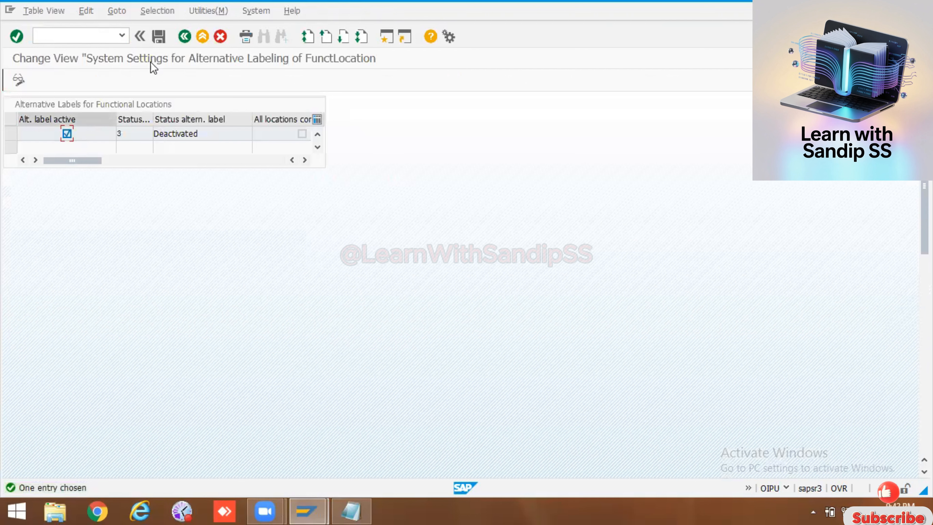
{"action": "left_click", "coordinate": [159, 41]}
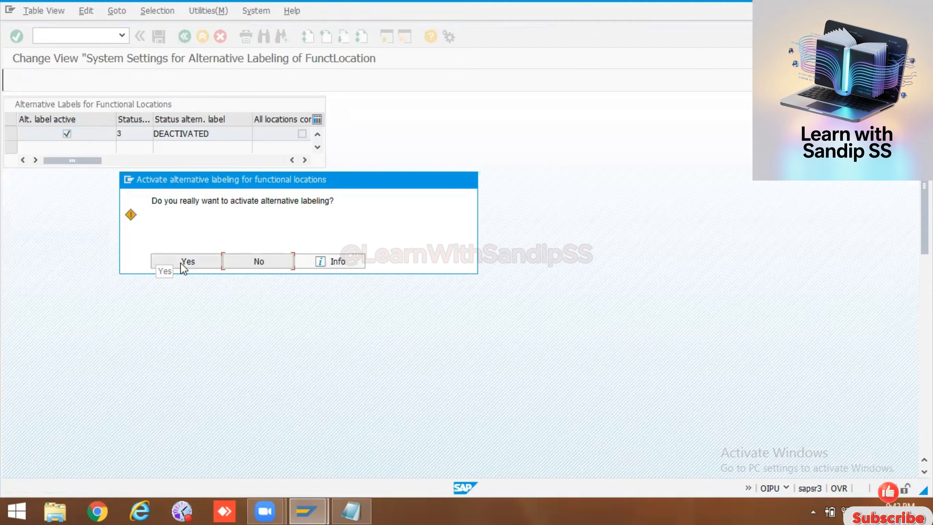
{"action": "left_click", "coordinate": [195, 261]}
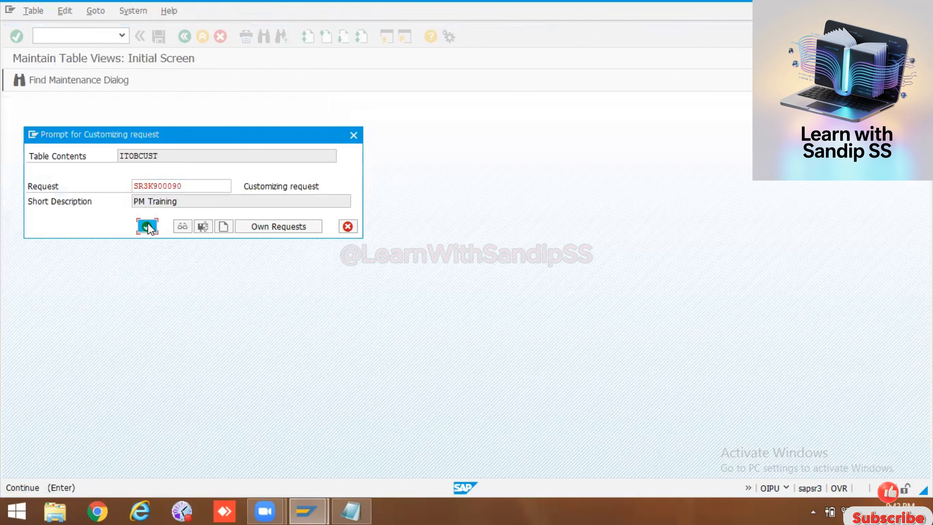
{"action": "left_click", "coordinate": [145, 225]}
{"action": "left_click", "coordinate": [155, 36]}
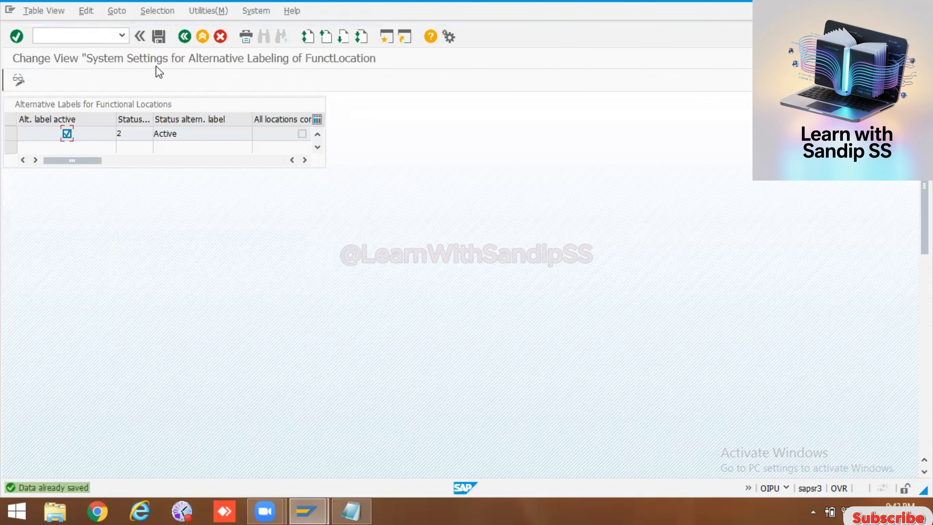
{"action": "left_click", "coordinate": [184, 37]}
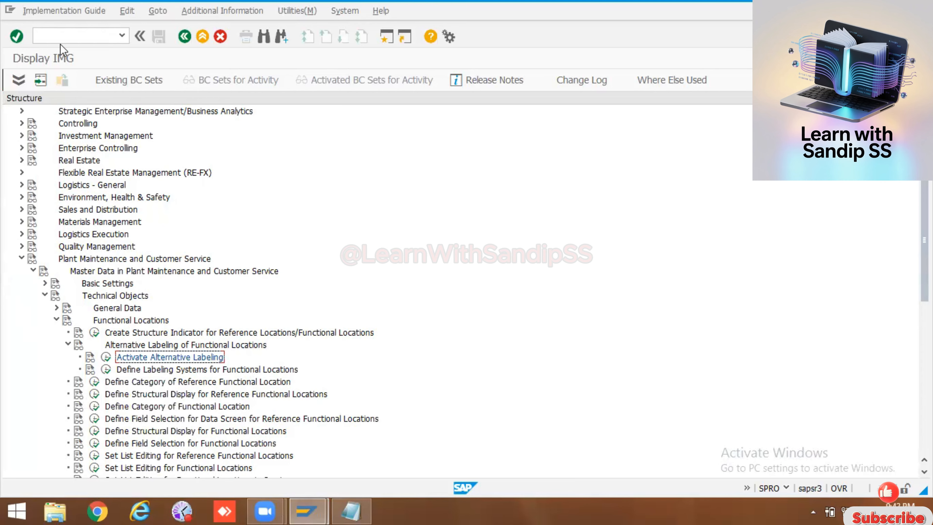
{"action": "left_click", "coordinate": [68, 32]}
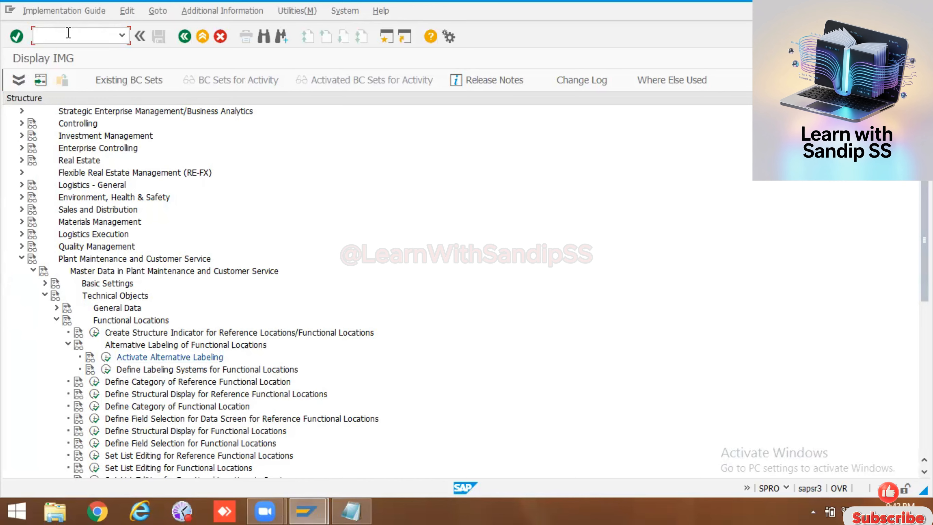
{"action": "type", "text": "/"}
{"action": "type", "text": "i31"}
{"action": "key", "text": "Return"}
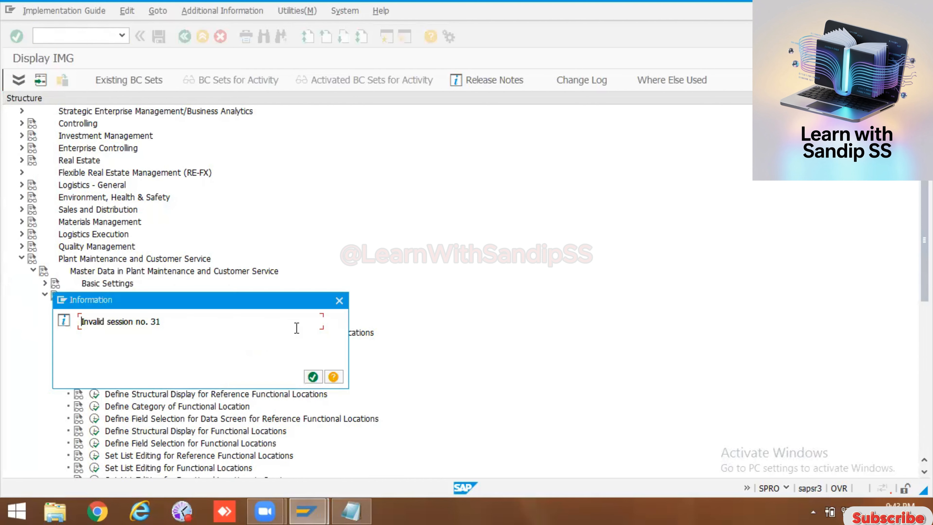
{"action": "left_click", "coordinate": [312, 381]}
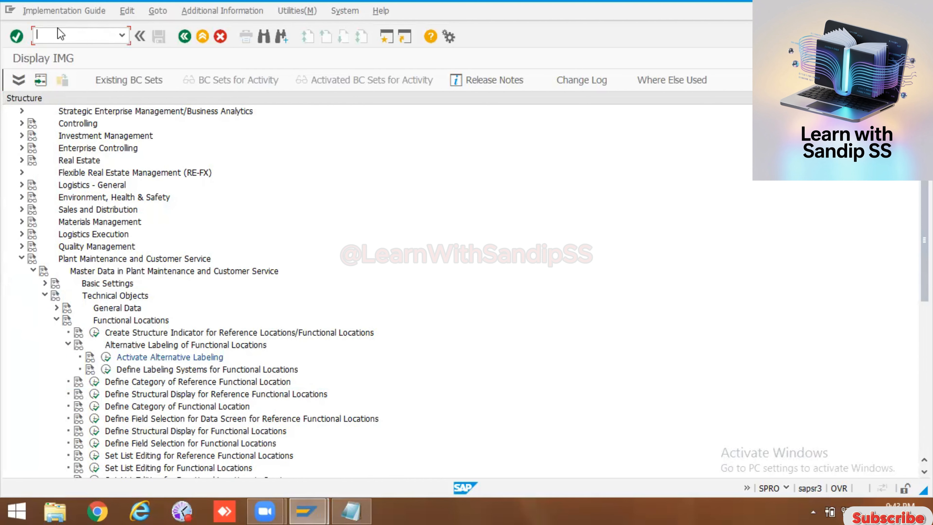
- Enter the transaction command /nih0 to leave the IMG for another transaction
{"action": "type", "text": "/nh"}
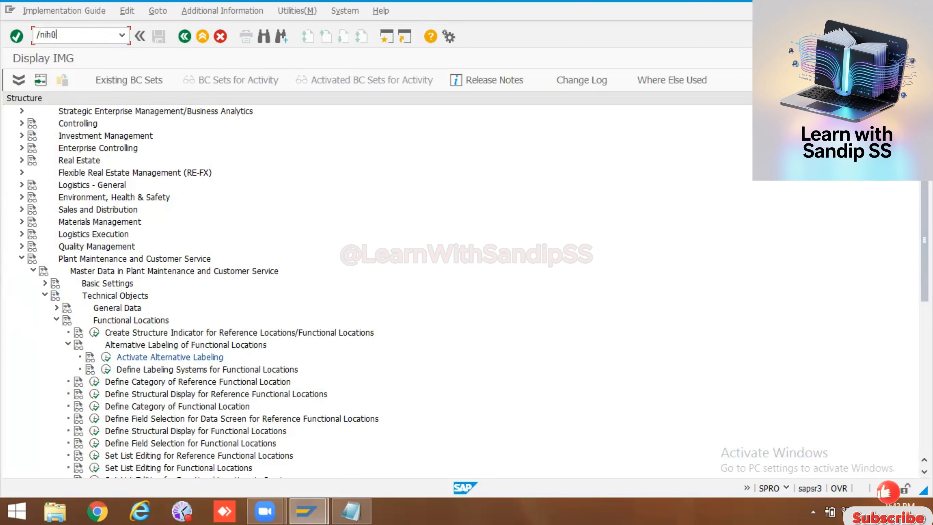